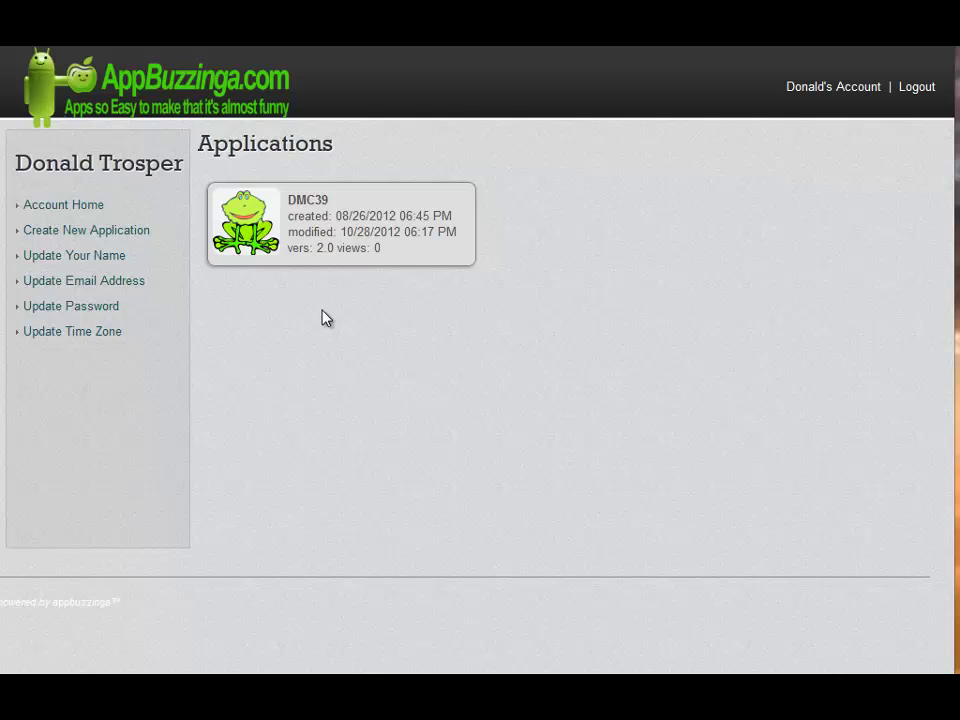
Start a new application and enter DMC40 as its name
{"action": "left_click", "coordinate": [75, 233]}
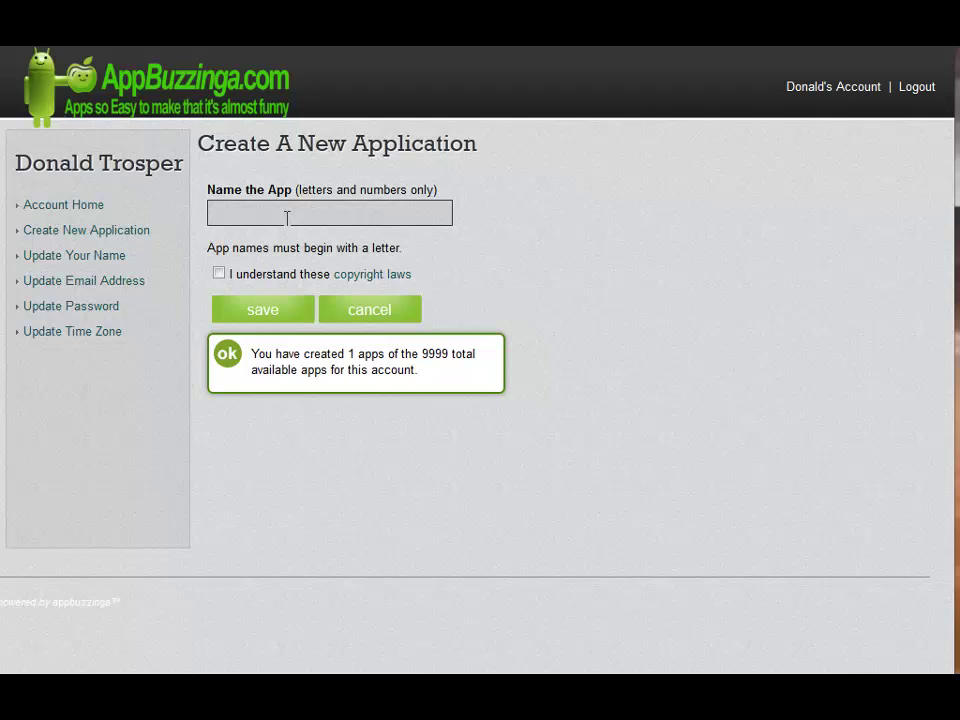
{"action": "type", "text": "DMC"}
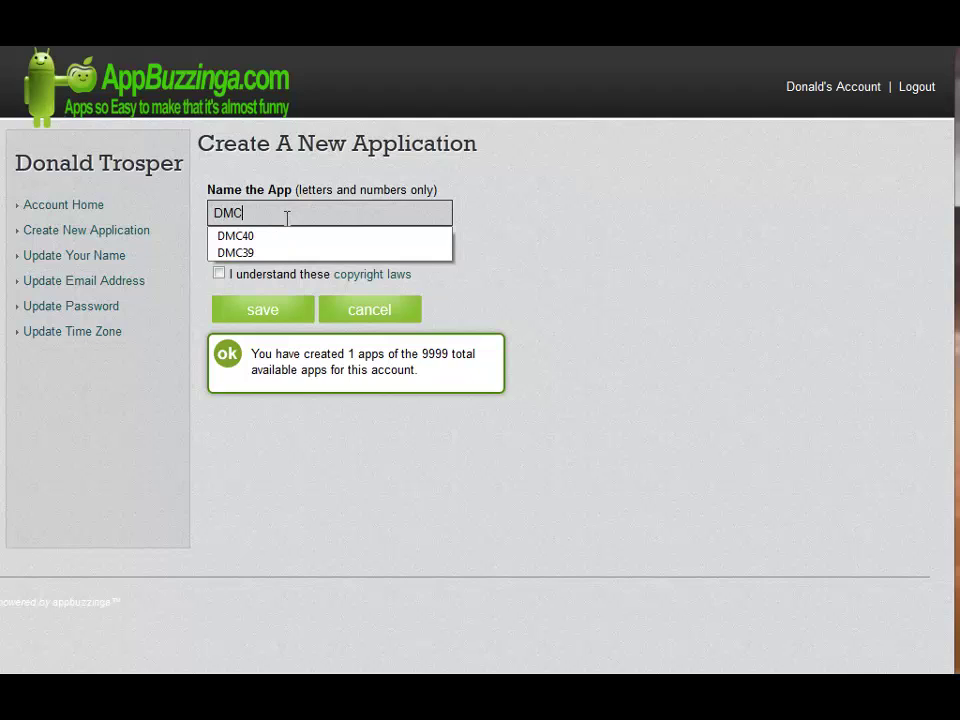
{"action": "type", "text": "40"}
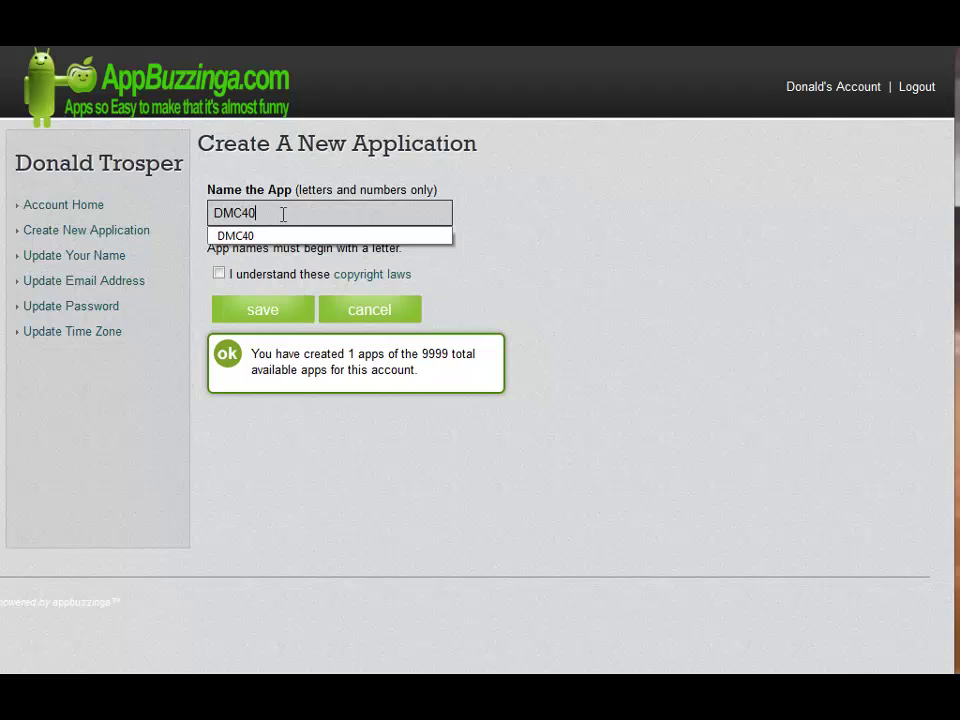
{"action": "left_click", "coordinate": [275, 238]}
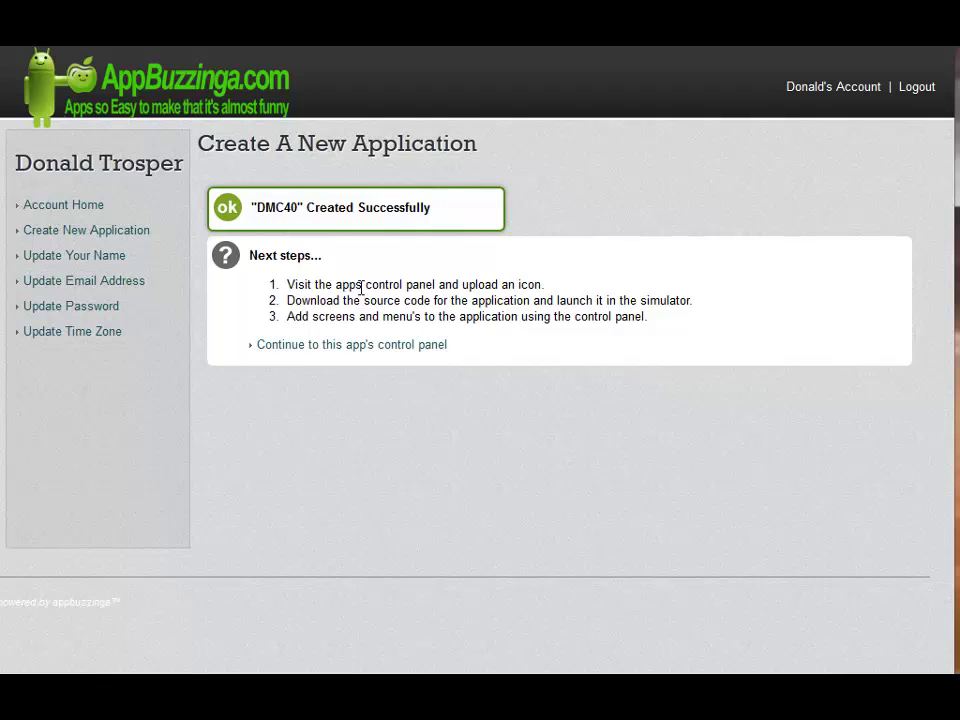
Go to DMC40's control panel and open its App Icon settings
{"action": "left_click", "coordinate": [354, 346]}
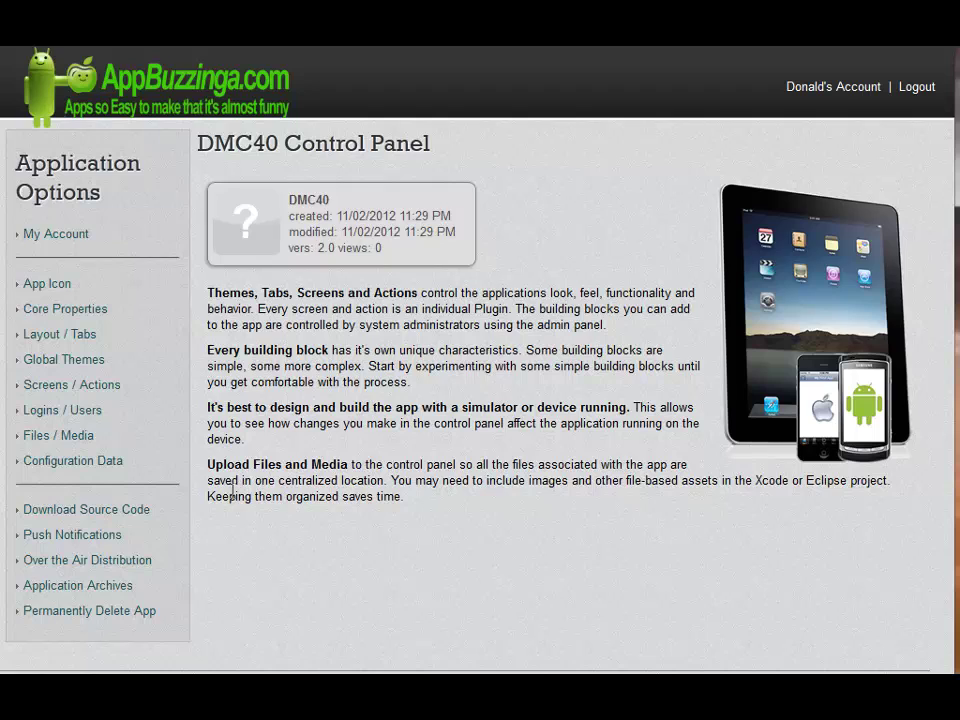
{"action": "left_click", "coordinate": [58, 290]}
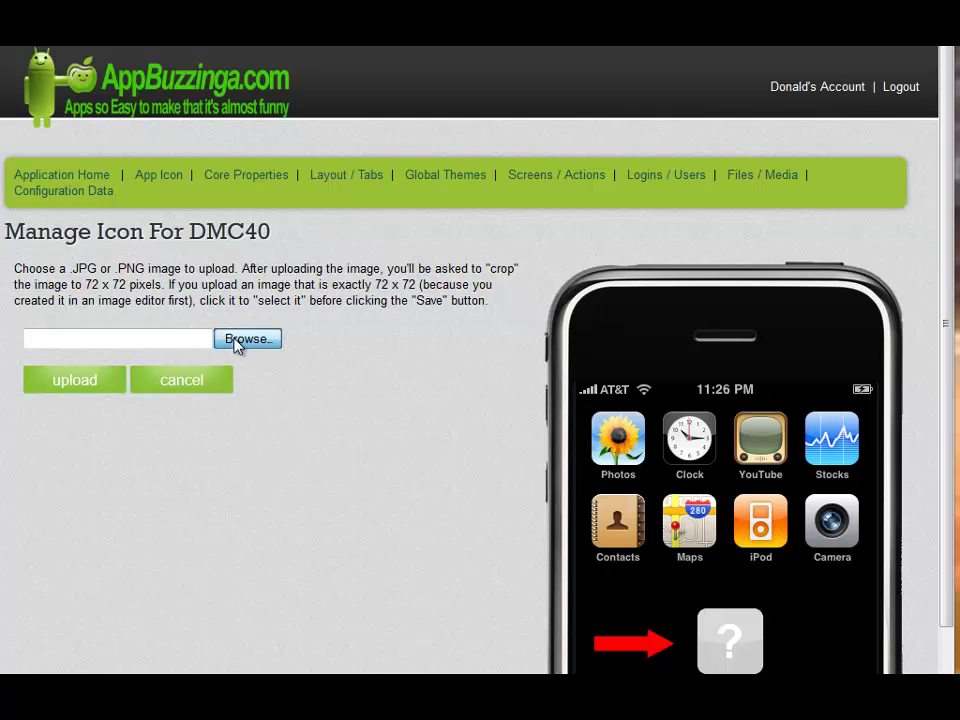
Upload the green frog image, crop it to the frog, and save it as DMC40's icon
{"action": "left_click", "coordinate": [240, 341]}
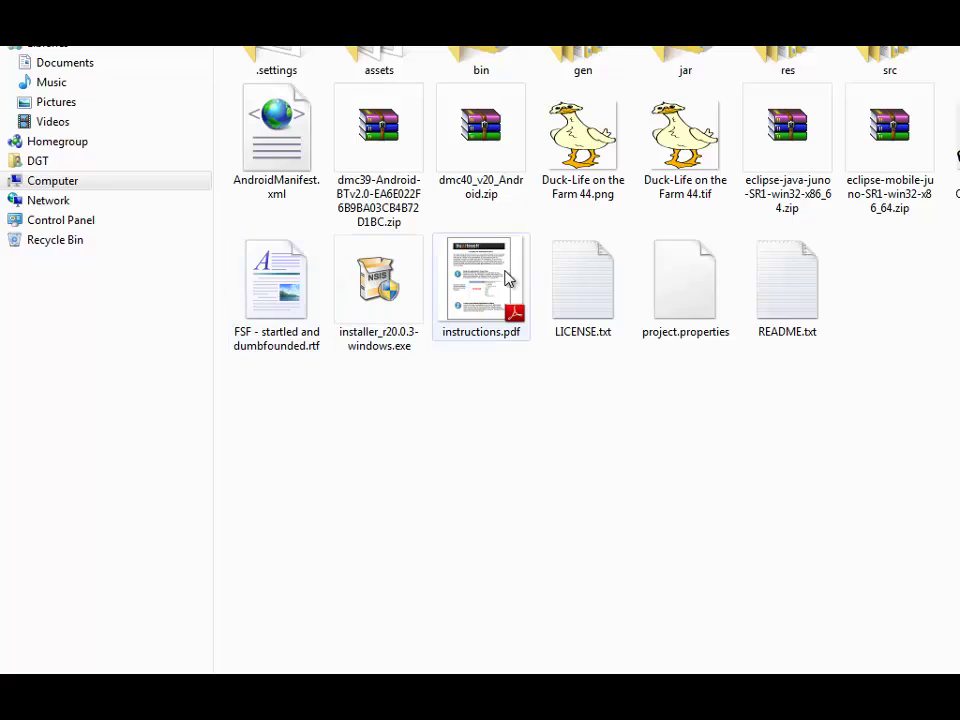
{"action": "double_click", "coordinate": [685, 135]}
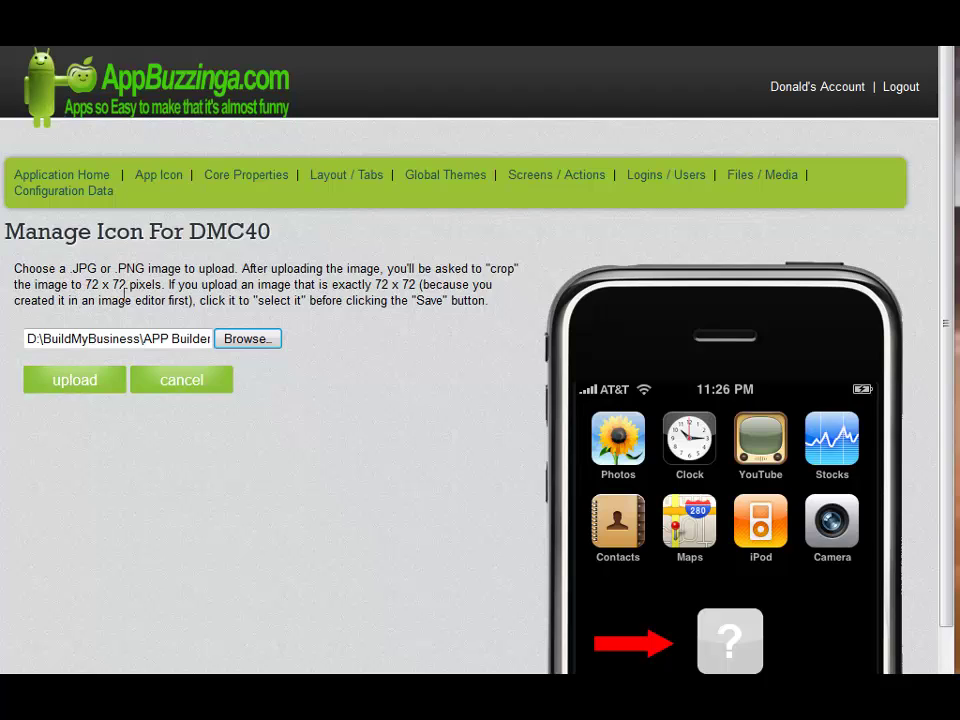
{"action": "left_click", "coordinate": [86, 388]}
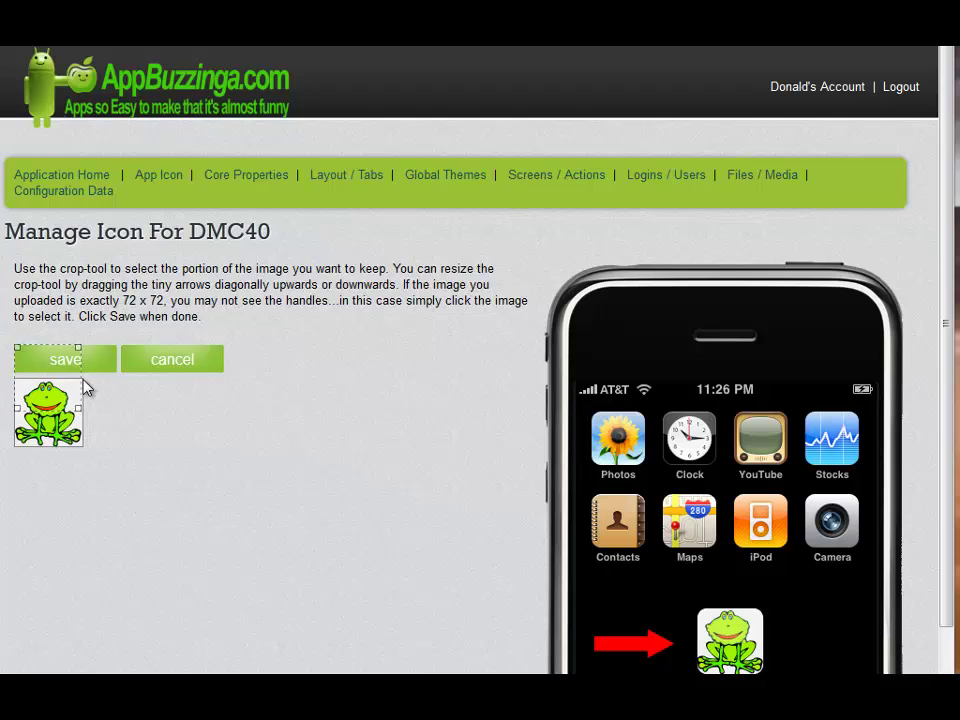
{"action": "left_click_drag", "start_coordinate": [54, 350], "coordinate": [26, 364]}
{"action": "left_click", "coordinate": [79, 360]}
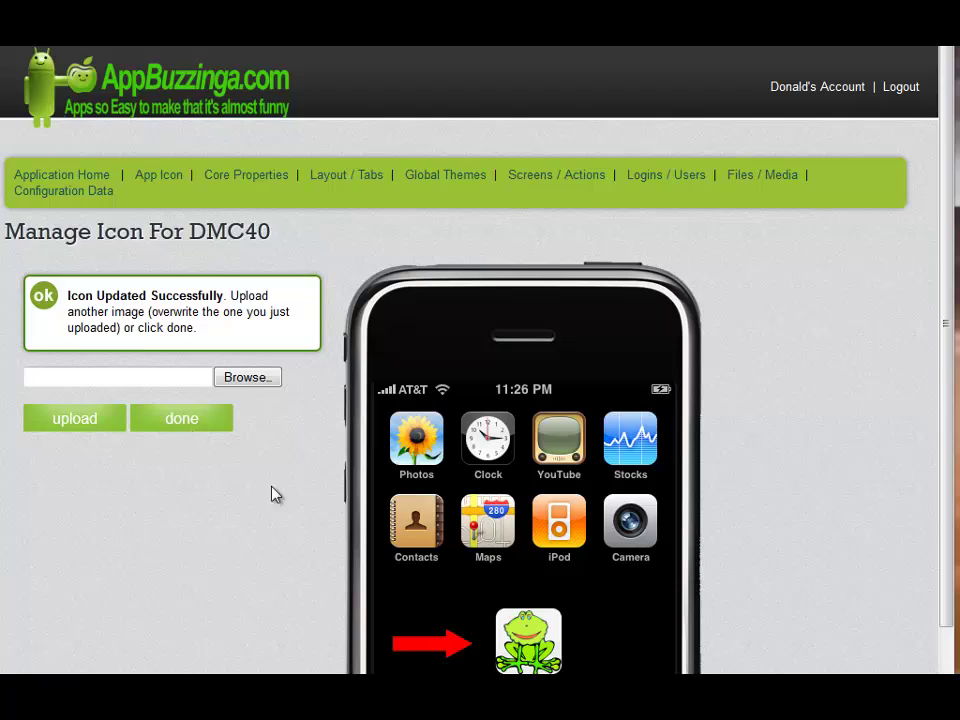
Finish with the icon and go to DMC40's Screens / Actions page
{"action": "left_click", "coordinate": [182, 422]}
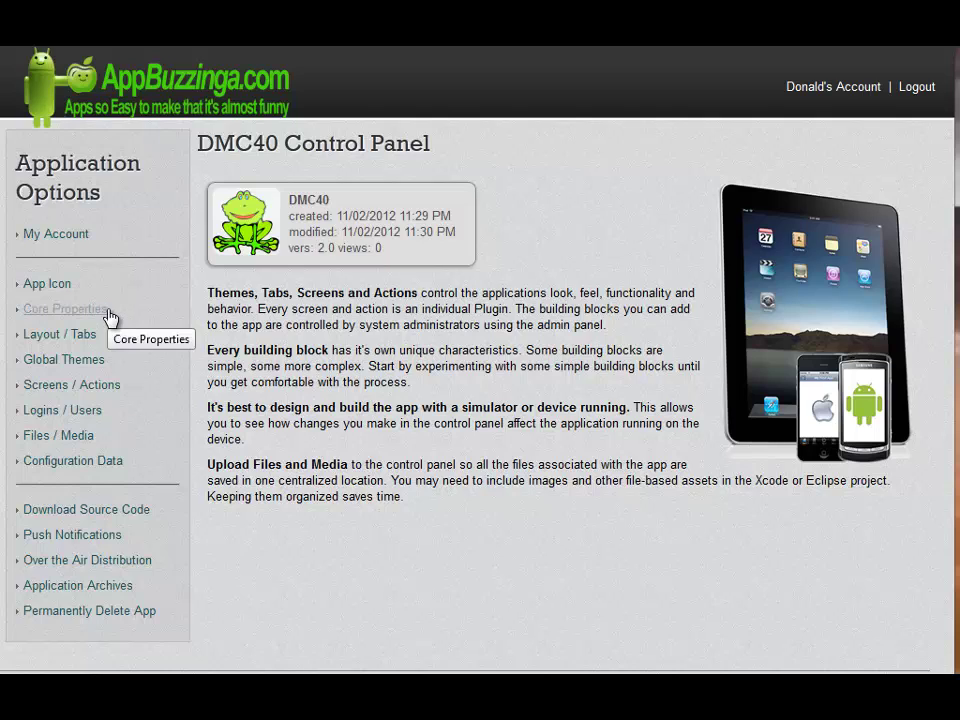
{"action": "left_click", "coordinate": [97, 388]}
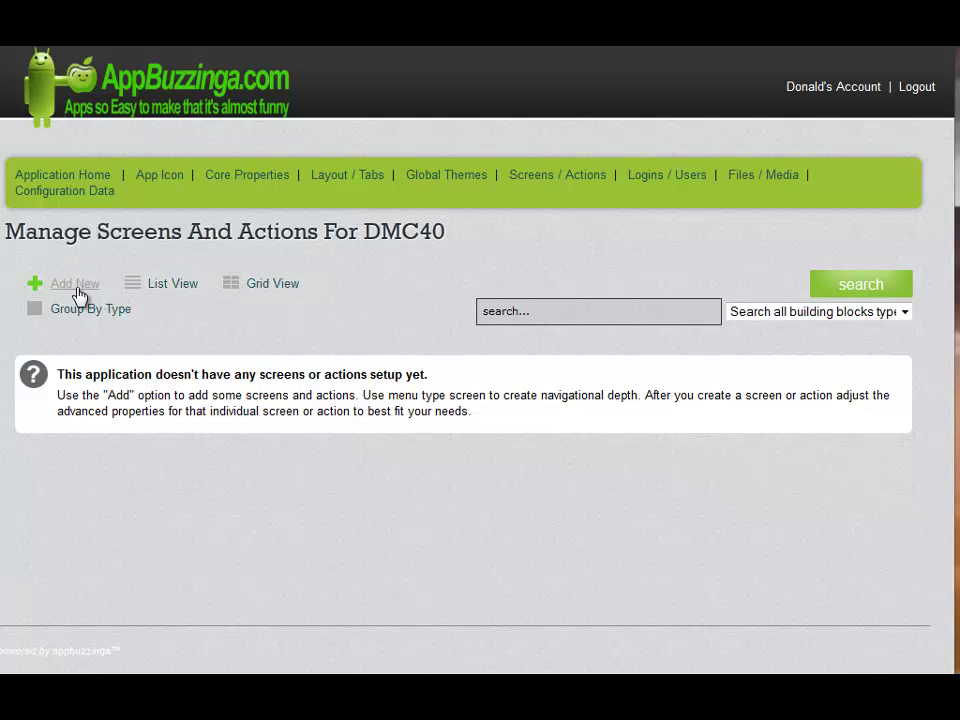
Add a new screen nicknamed 'Home Menu' using the Menu Simple building block
{"action": "left_click", "coordinate": [72, 289]}
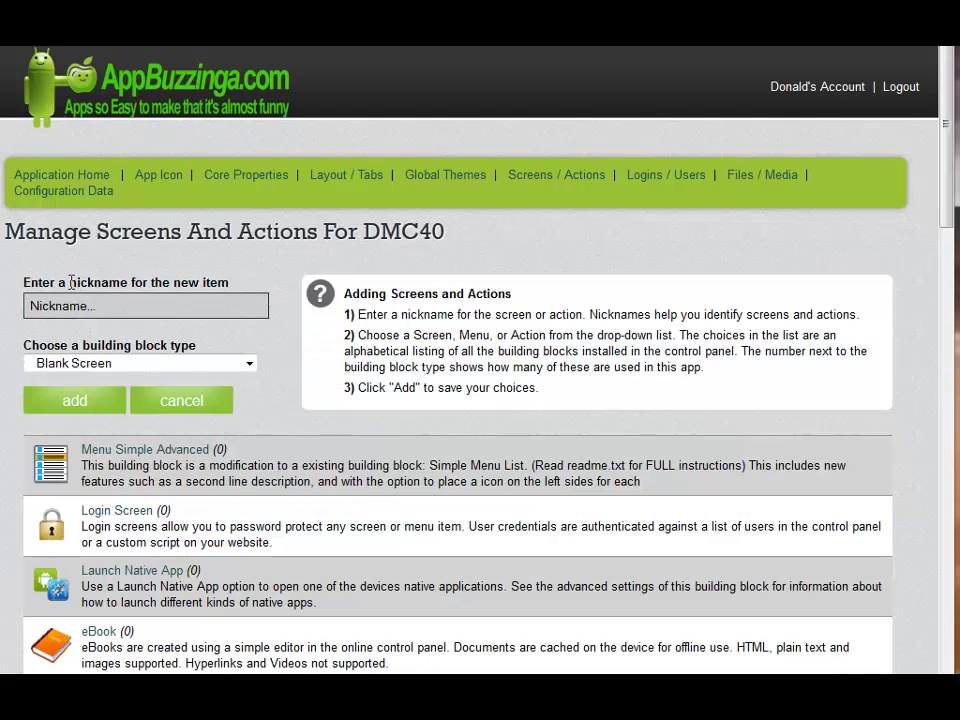
{"action": "left_click", "coordinate": [112, 311]}
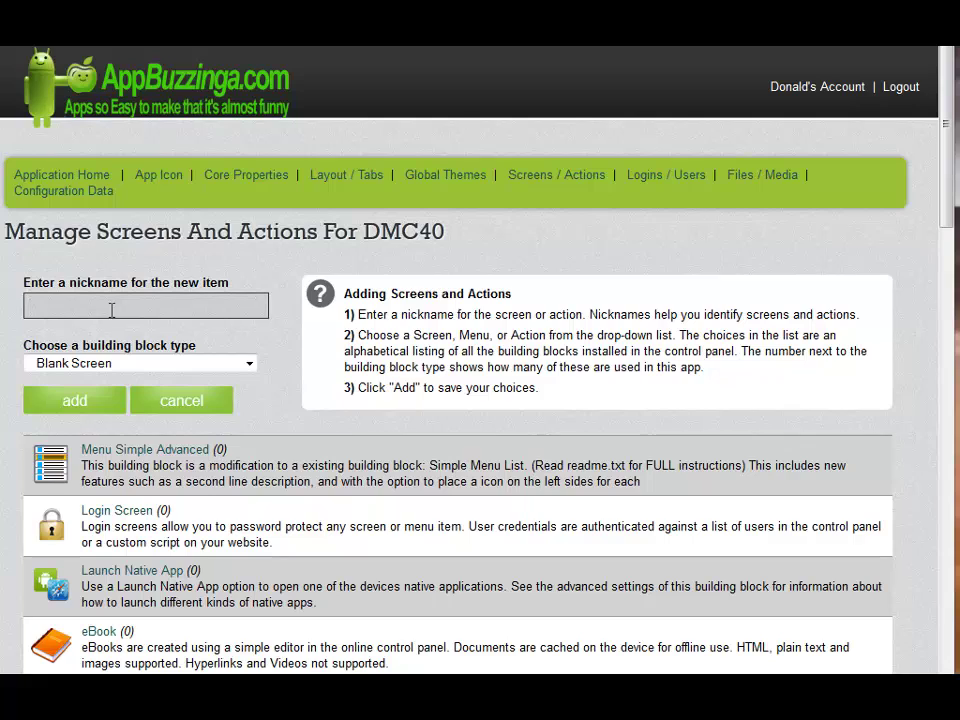
{"action": "type", "text": "Home Menu"}
{"action": "left_click", "coordinate": [249, 364]}
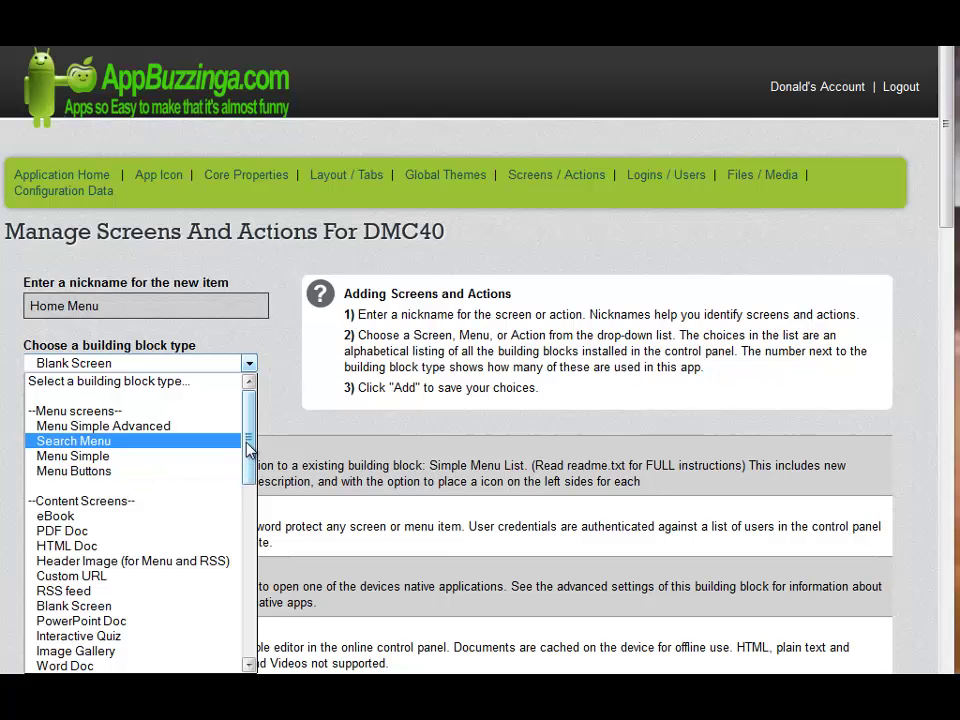
{"action": "mouse_move", "coordinate": [249, 447]}
{"action": "left_mouse_down"}
{"action": "mouse_move", "coordinate": [254, 617]}
{"action": "mouse_move", "coordinate": [247, 447]}
{"action": "left_mouse_up"}
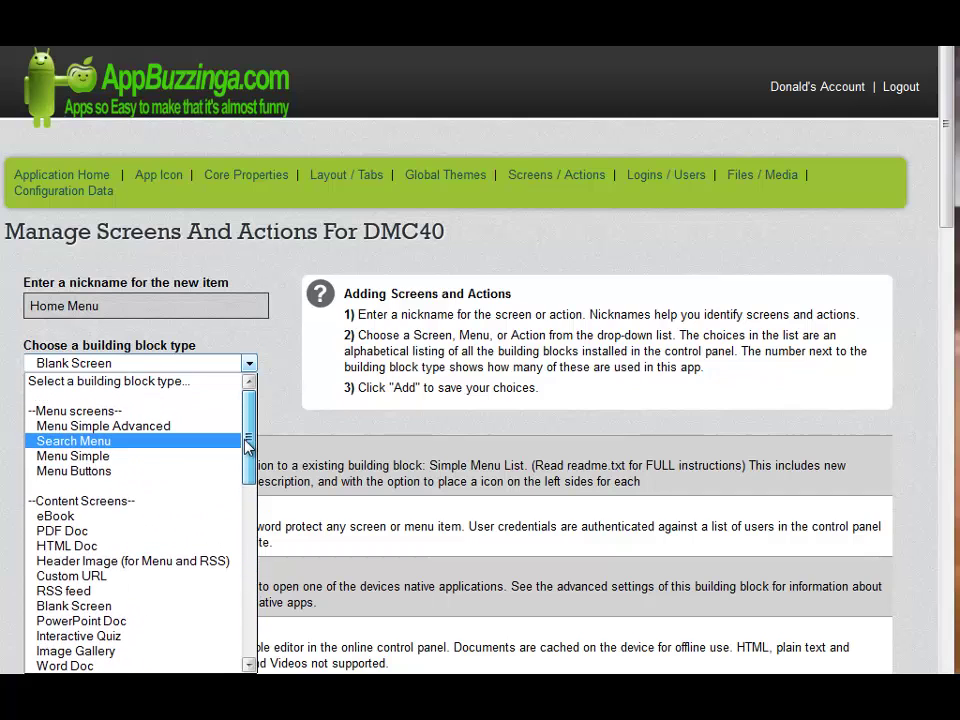
{"action": "left_click", "coordinate": [70, 456]}
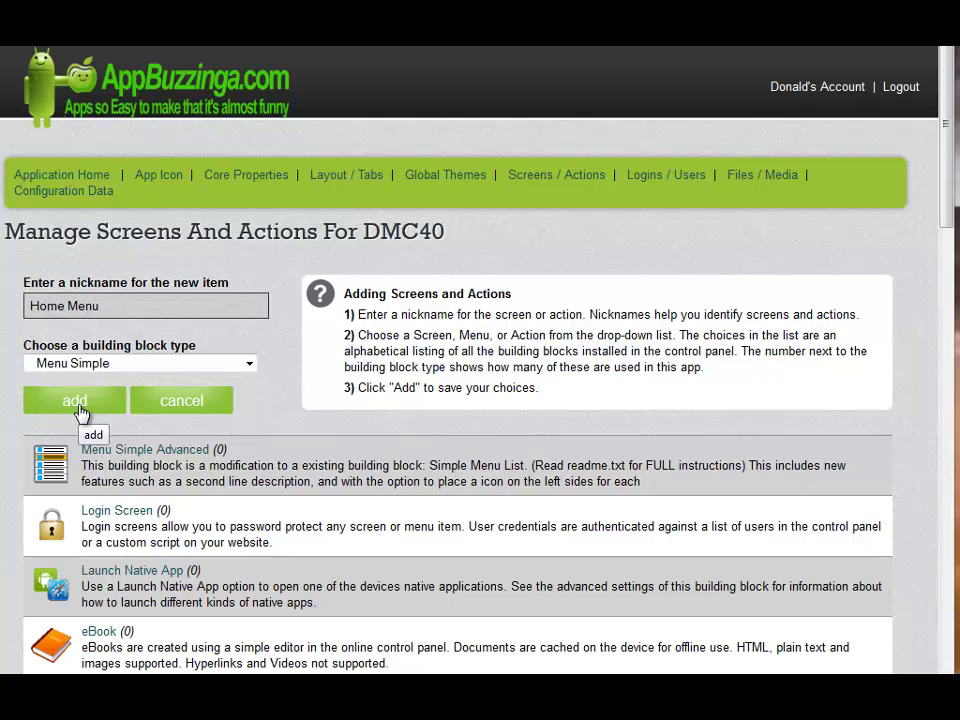
{"action": "left_click", "coordinate": [78, 404]}
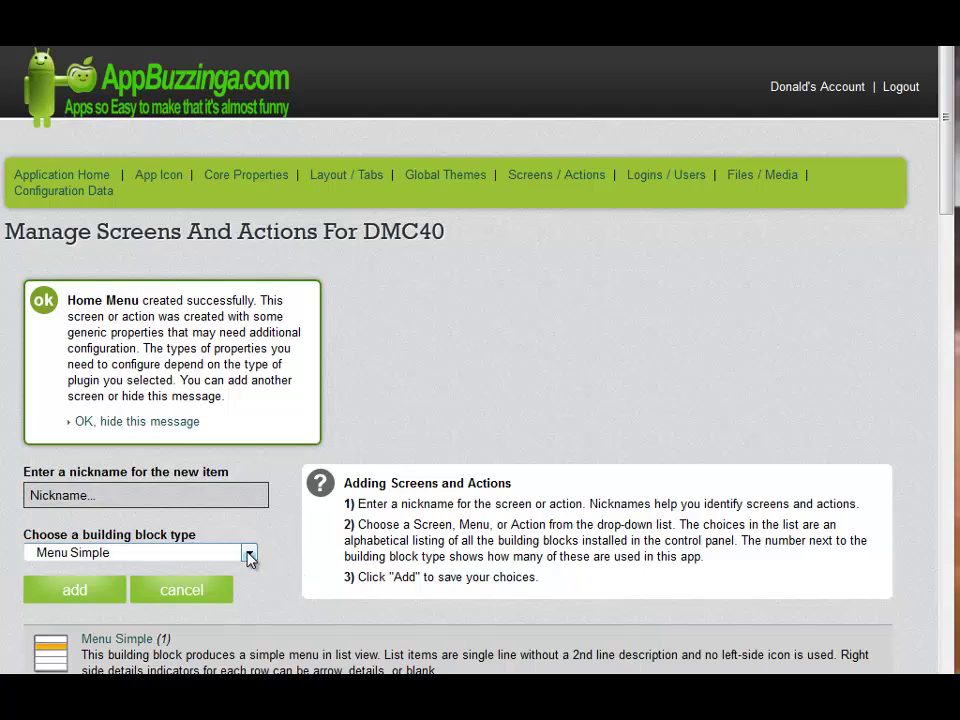
Add another Menu Simple screen, also nicknamed 'Home Menu'
{"action": "left_click", "coordinate": [119, 493]}
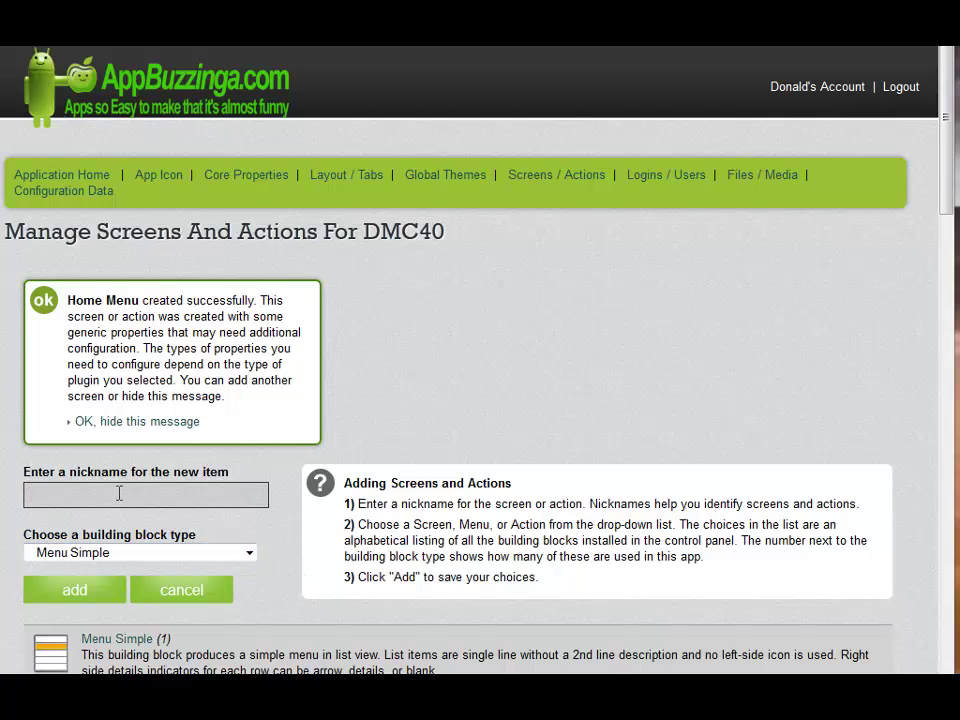
{"action": "type", "text": "Ho"}
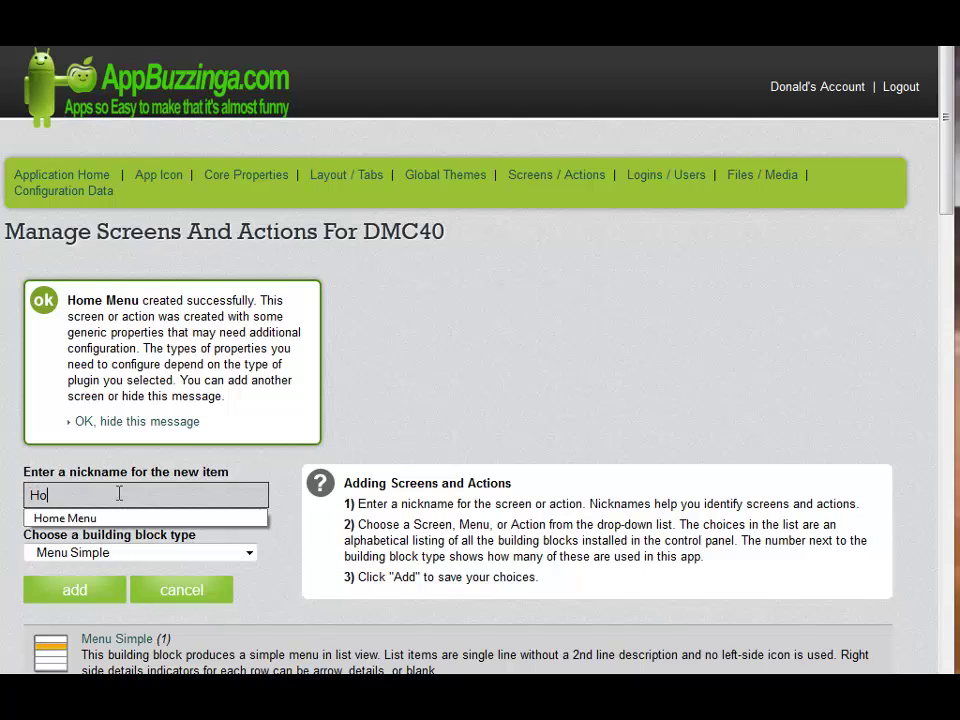
{"action": "type", "text": "me Menu"}
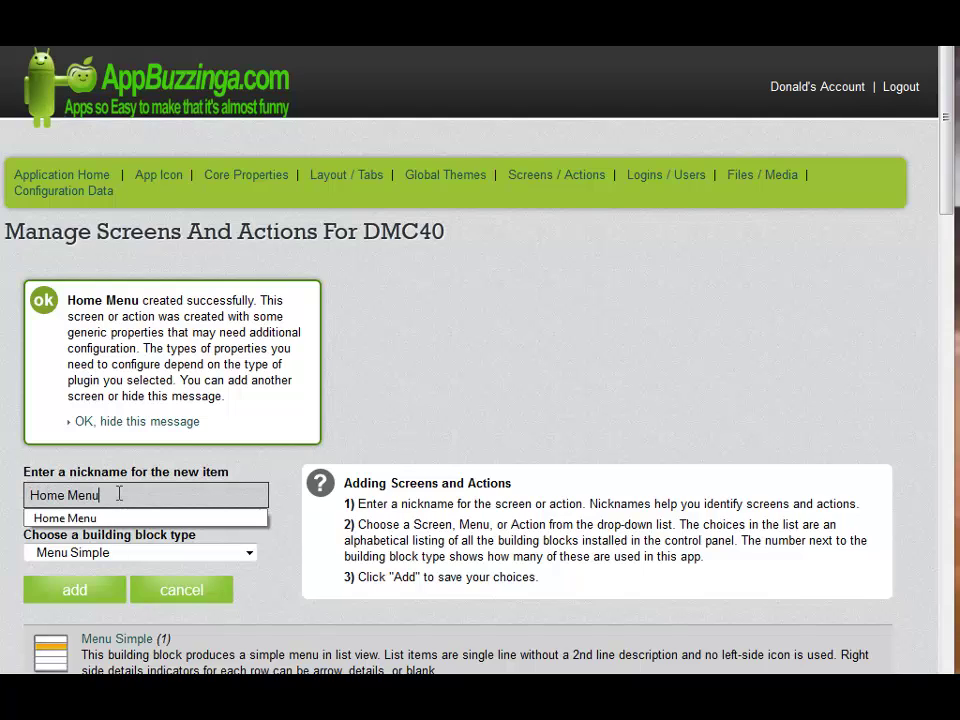
{"action": "left_click", "coordinate": [76, 592]}
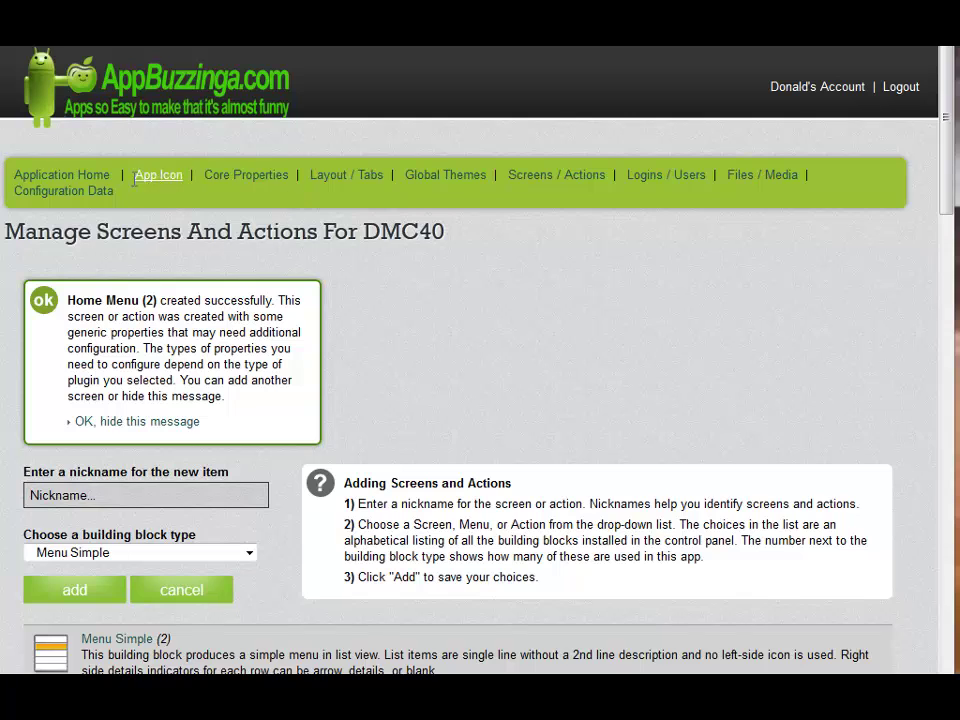
From DMC40's Application Home, prepare the Android source code package for download
{"action": "left_click", "coordinate": [68, 176]}
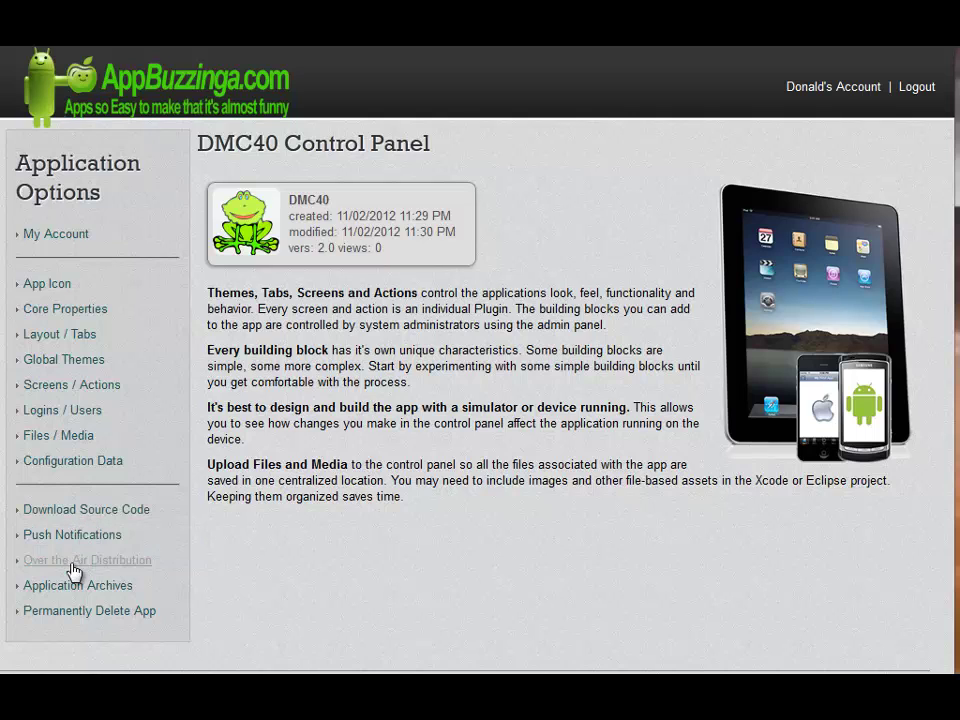
{"action": "left_click", "coordinate": [74, 512]}
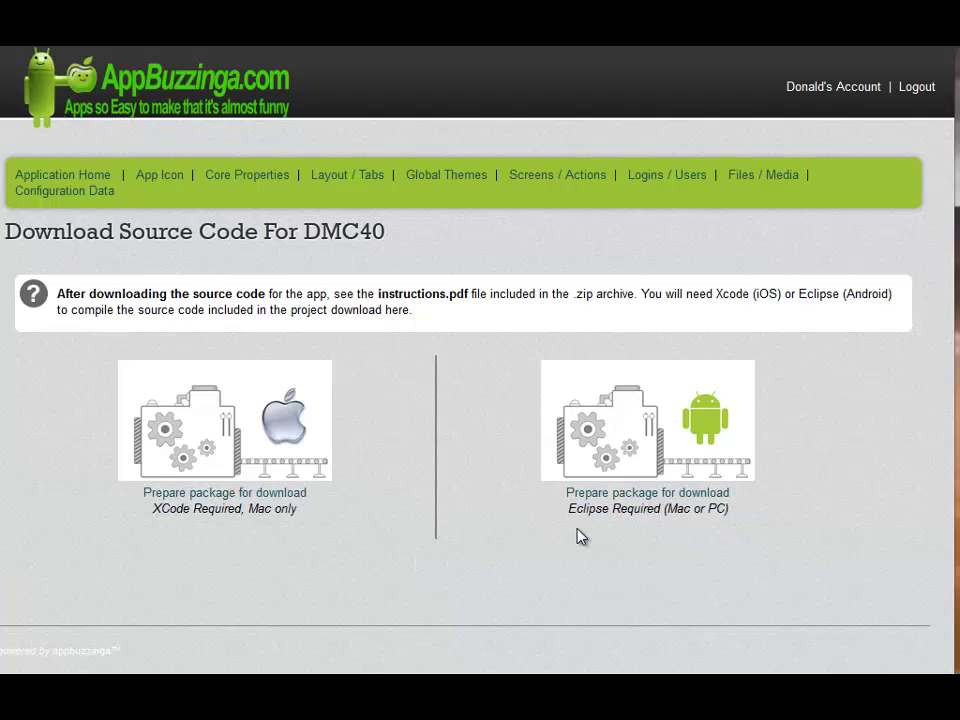
{"action": "left_click", "coordinate": [640, 493]}
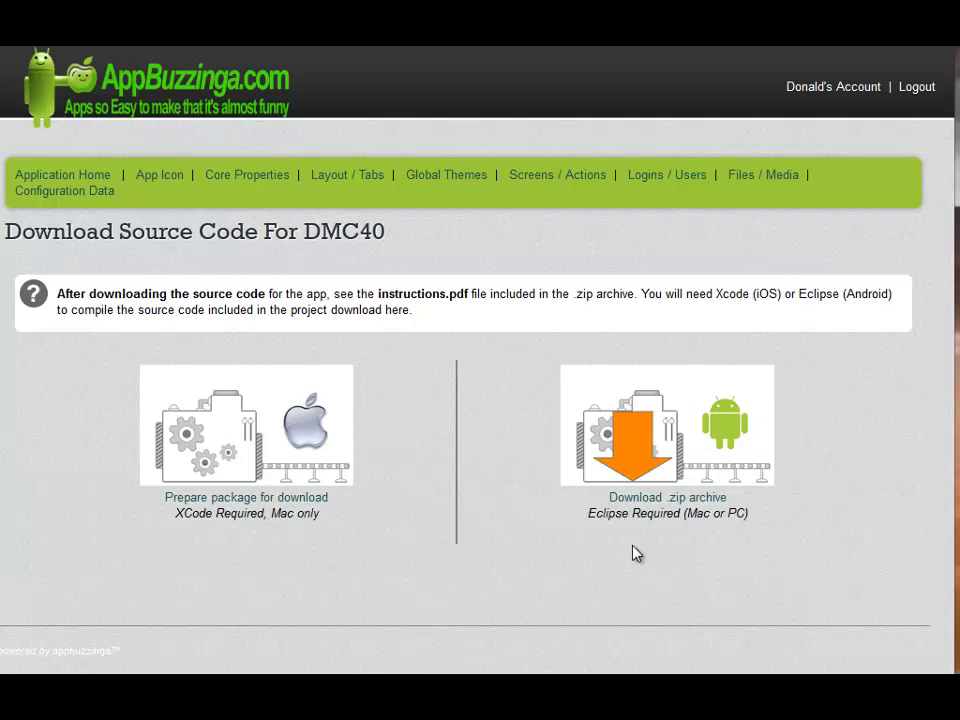
Download DMC40's Android source .zip archive and save the file
{"action": "left_click", "coordinate": [664, 499]}
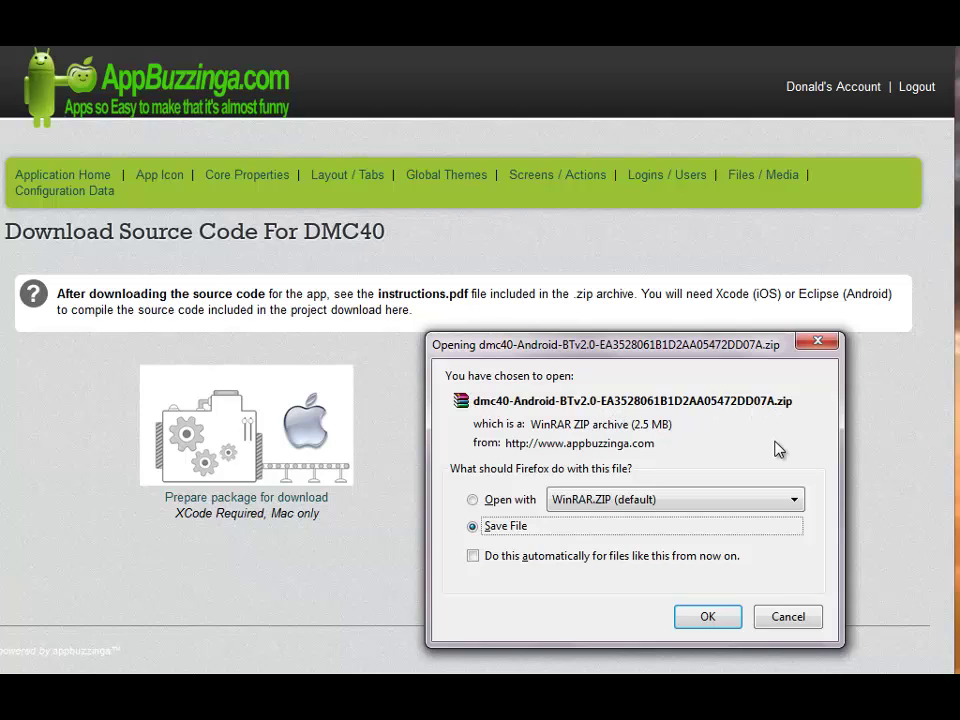
{"action": "left_click", "coordinate": [707, 617]}
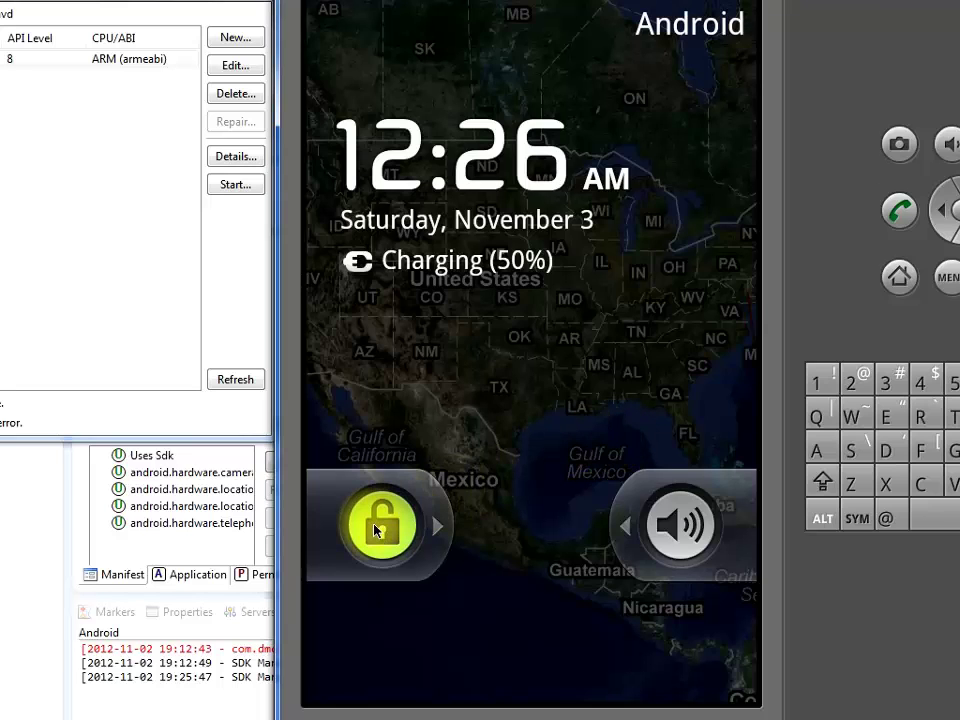
Unlock the emulator and launch DMC40 from the app drawer via its frog icon
{"action": "left_click_drag", "start_coordinate": [377, 530], "coordinate": [716, 542]}
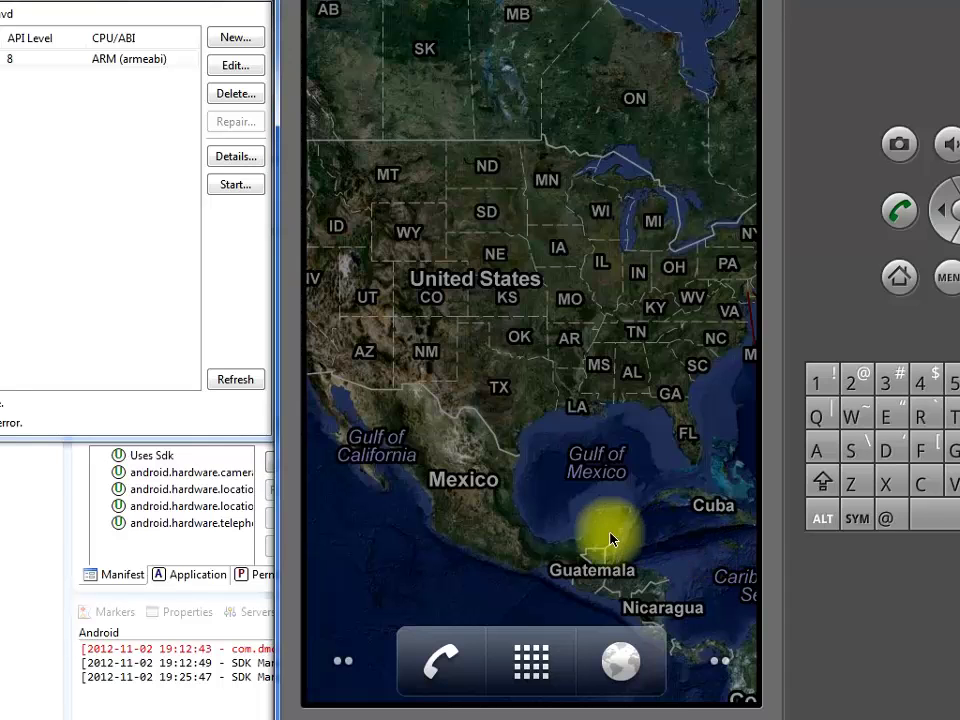
{"action": "left_click", "coordinate": [533, 659]}
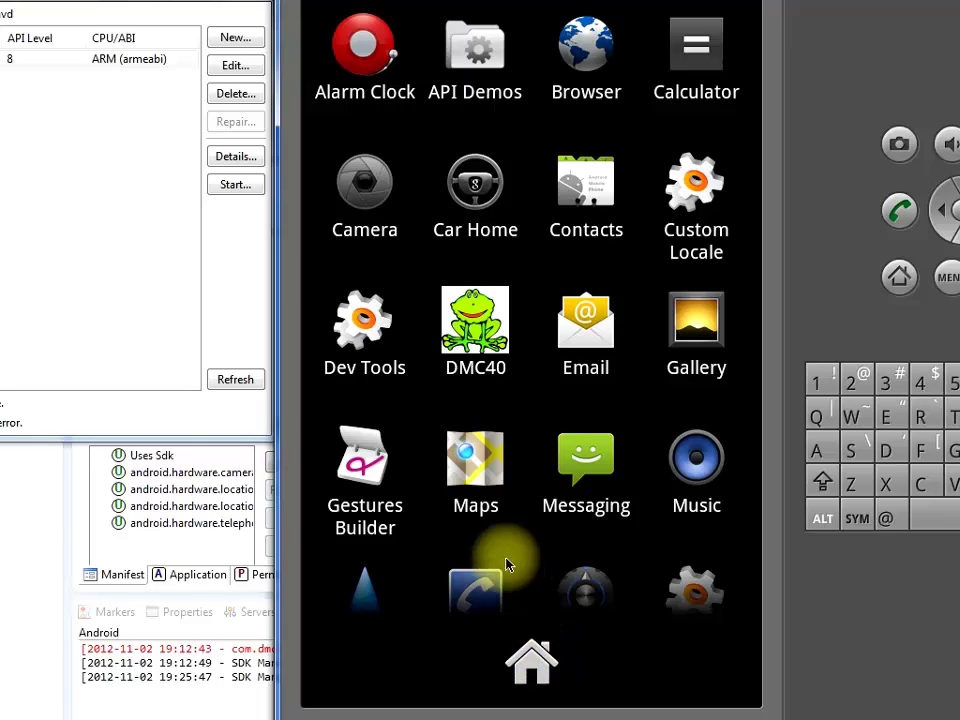
{"action": "left_click", "coordinate": [481, 346]}
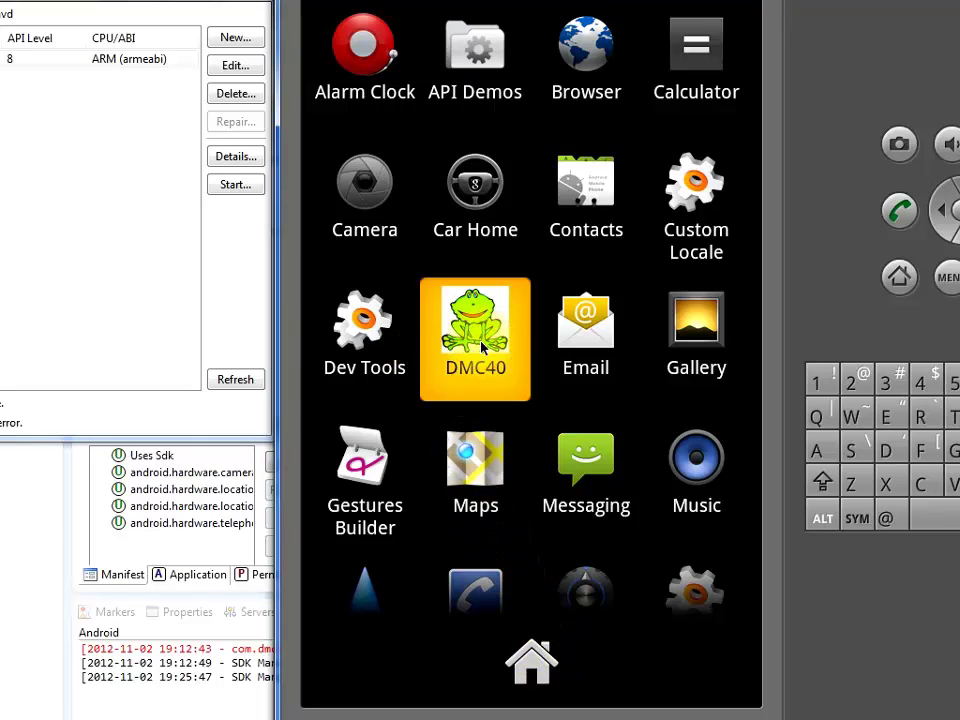
{"action": "left_click", "coordinate": [481, 346]}
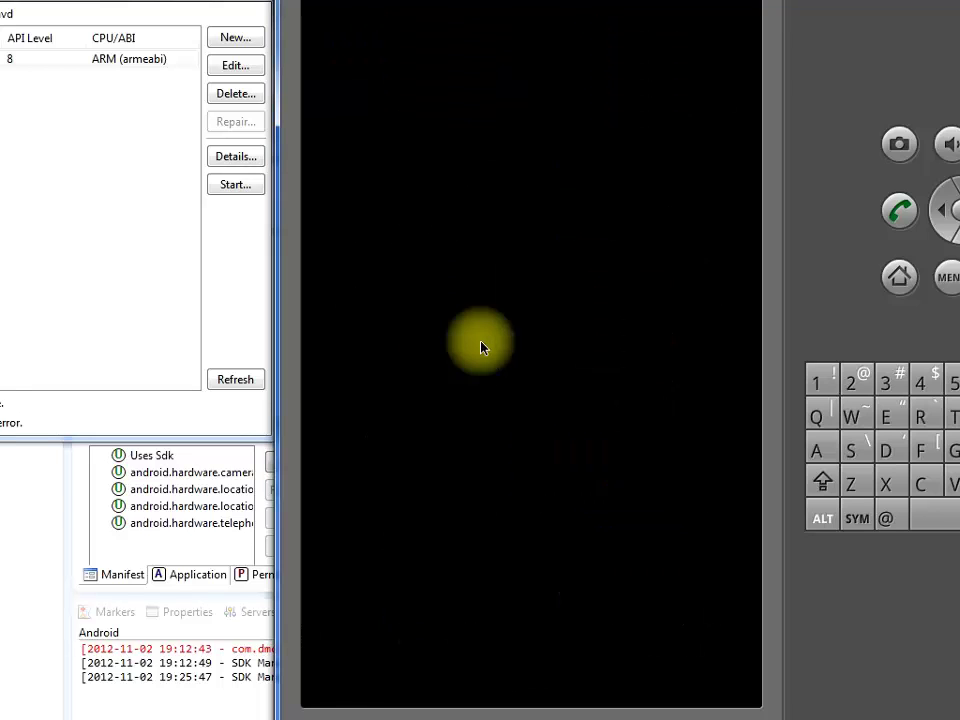